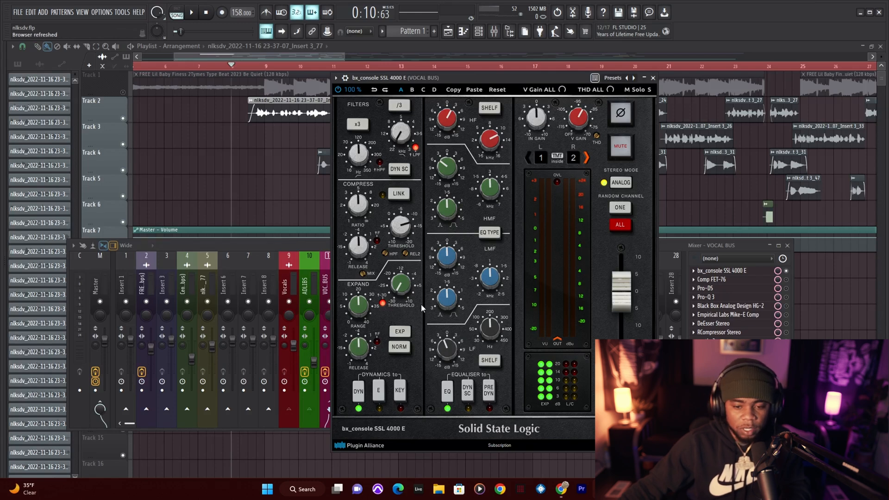
# Enable and open the Comp FET-76 compressor on the vocal bus and audition the vocals through it
pyautogui.click(292, 240)
pyautogui.press('space')
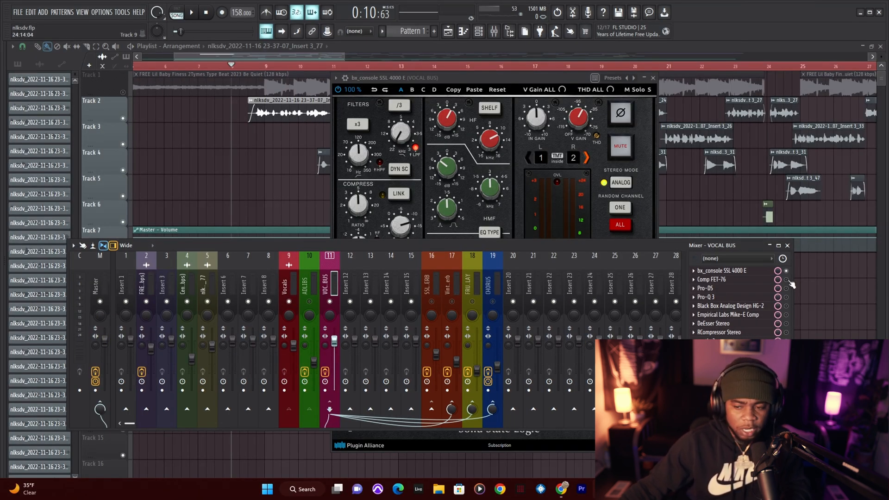
pyautogui.click(725, 280)
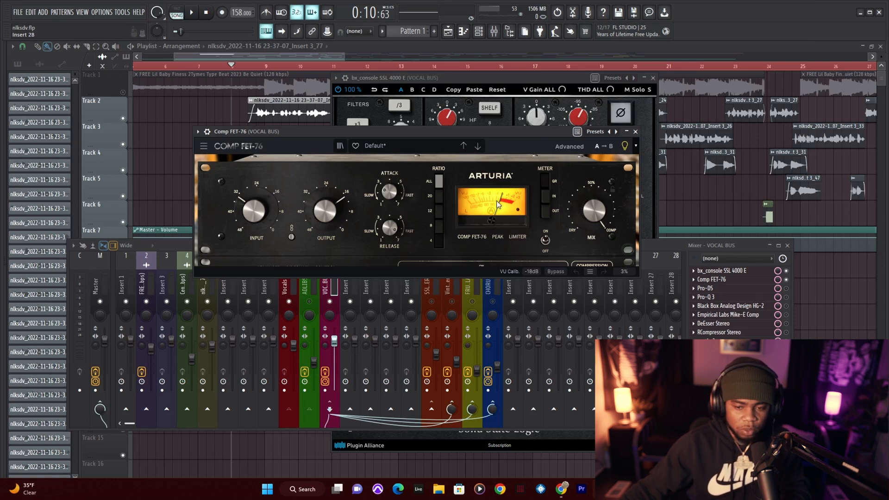
pyautogui.moveTo(311, 193)
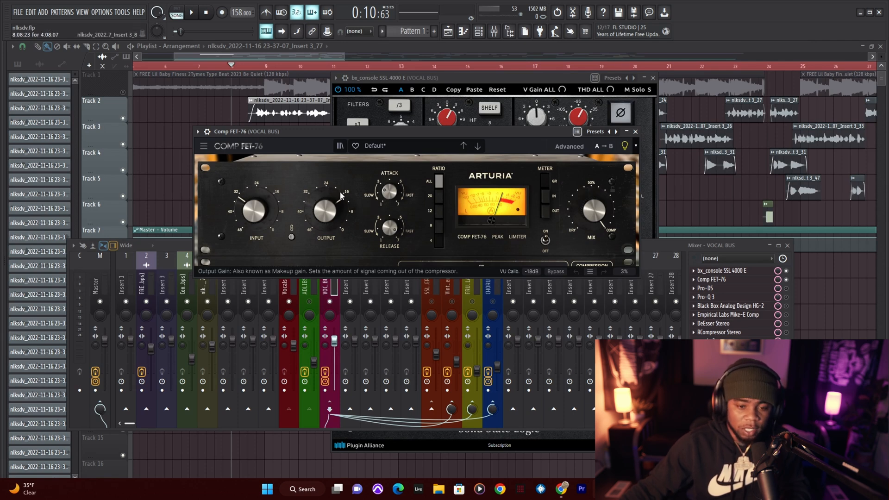
pyautogui.press('space')
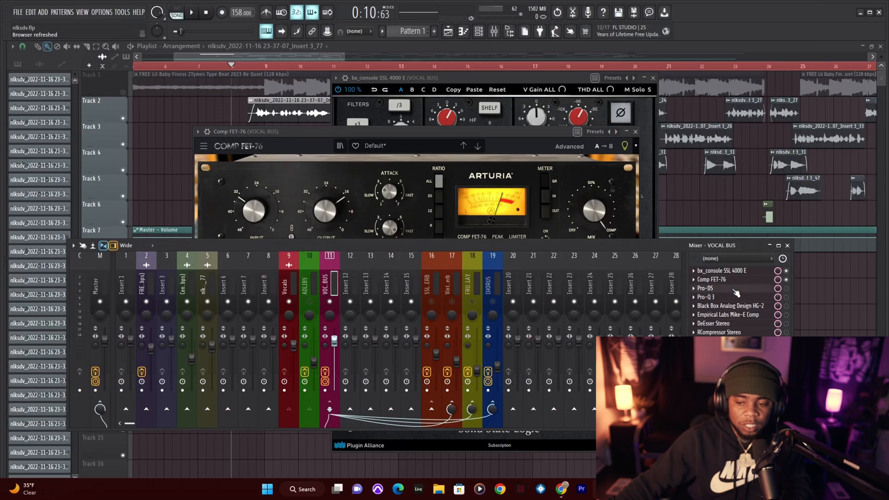
# Open the Pro-DS de-esser on the vocal bus, enable it and play the vocals through it
pyautogui.click(734, 289)
pyautogui.moveTo(217, 139); pyautogui.dragTo(266, 128)
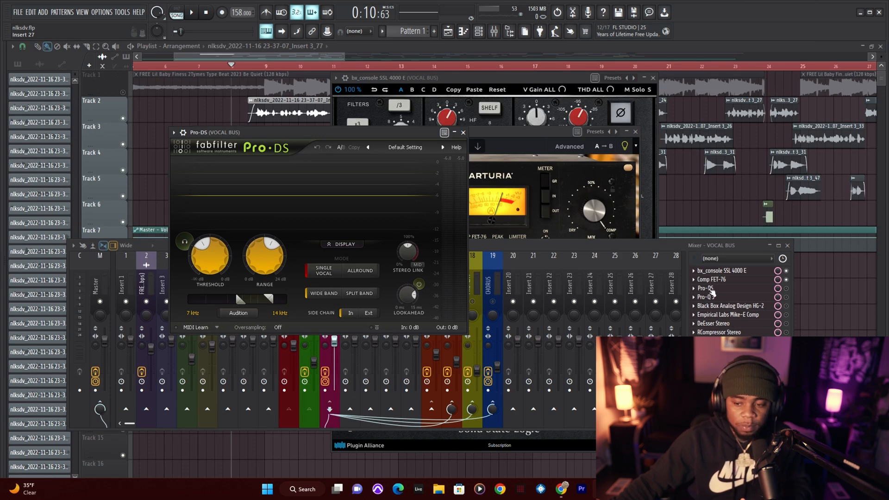
pyautogui.click(786, 288)
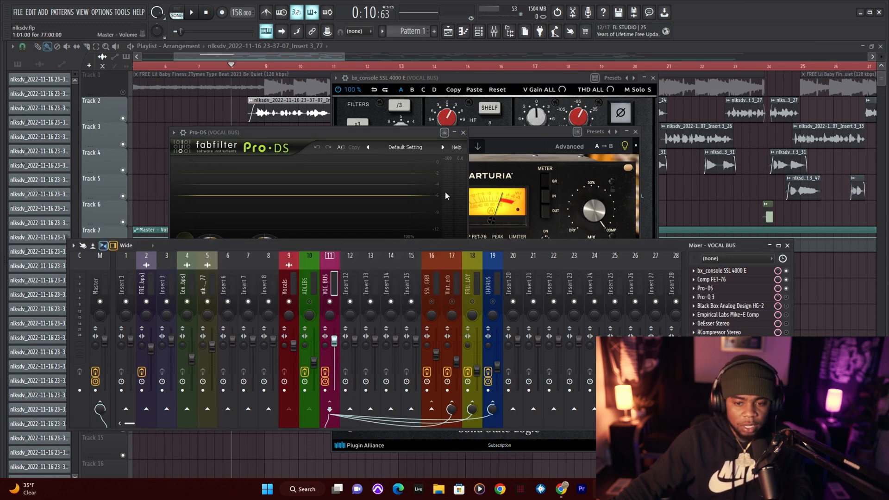
pyautogui.click(364, 135)
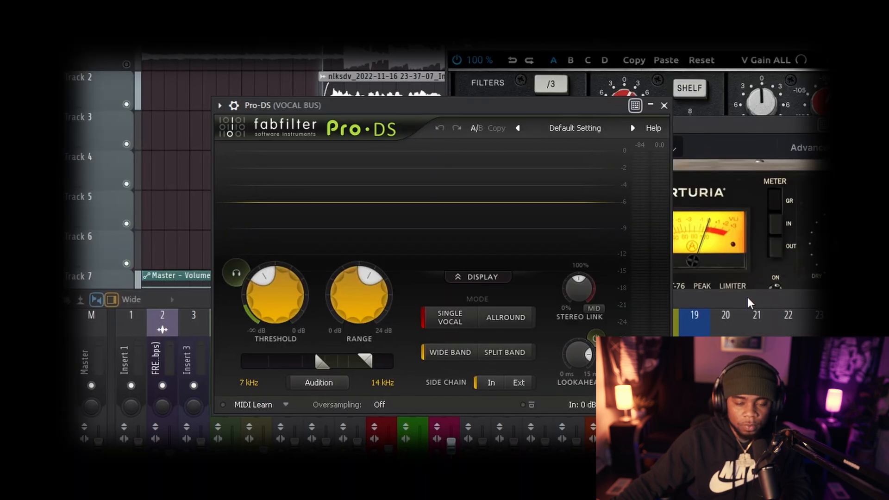
pyautogui.press('space')
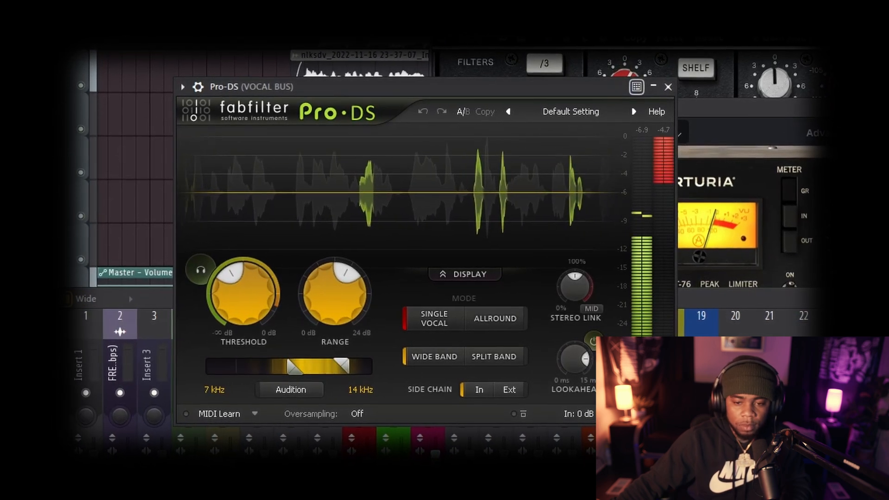
pyautogui.press('space')
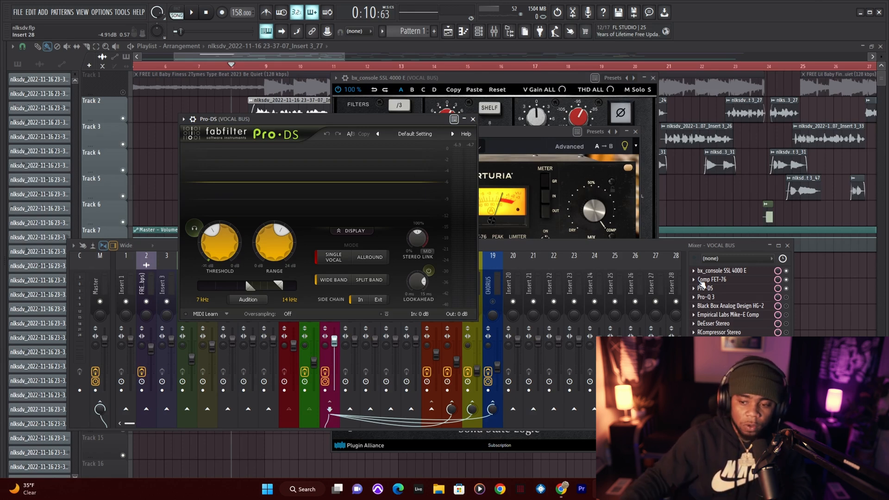
# Enable Pro-Q 3 on the vocal bus, inspect its EQ bands and play the vocals through it
pyautogui.click(742, 298)
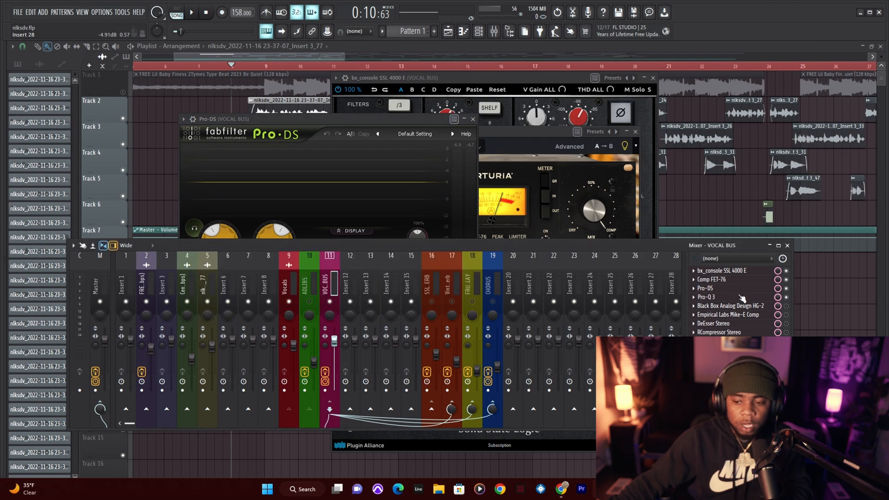
pyautogui.click(738, 298)
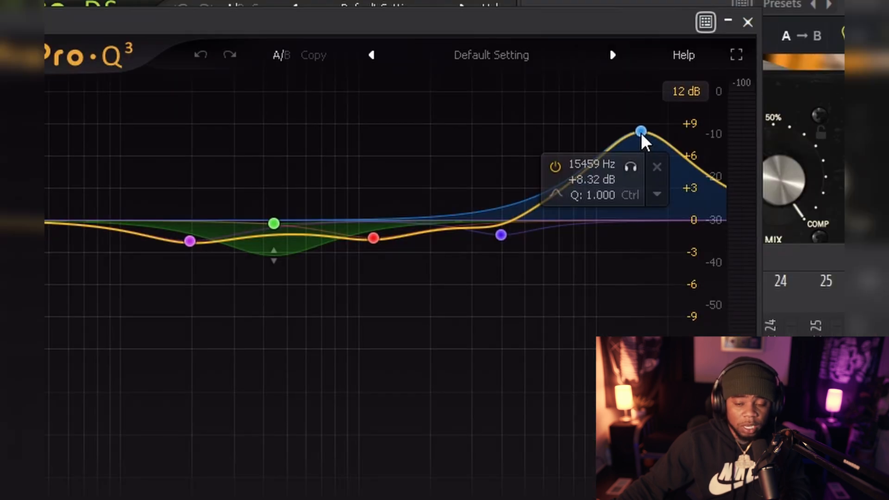
pyautogui.moveTo(501, 236)
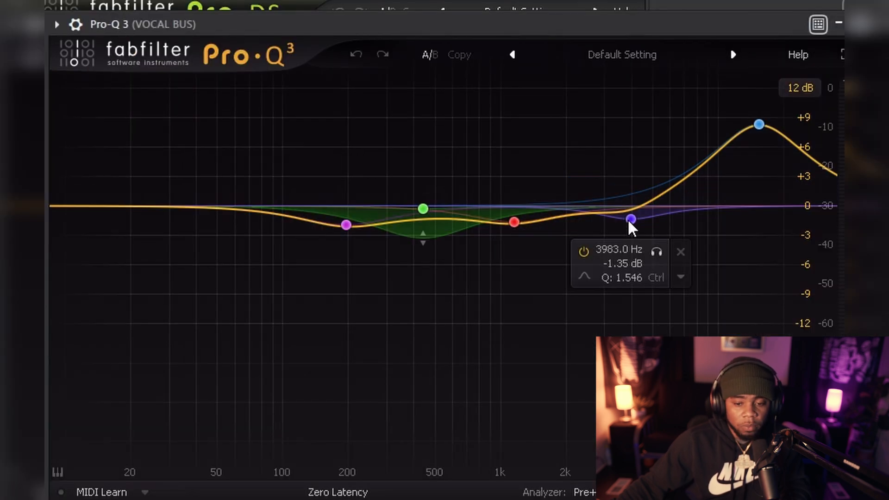
pyautogui.moveTo(347, 227)
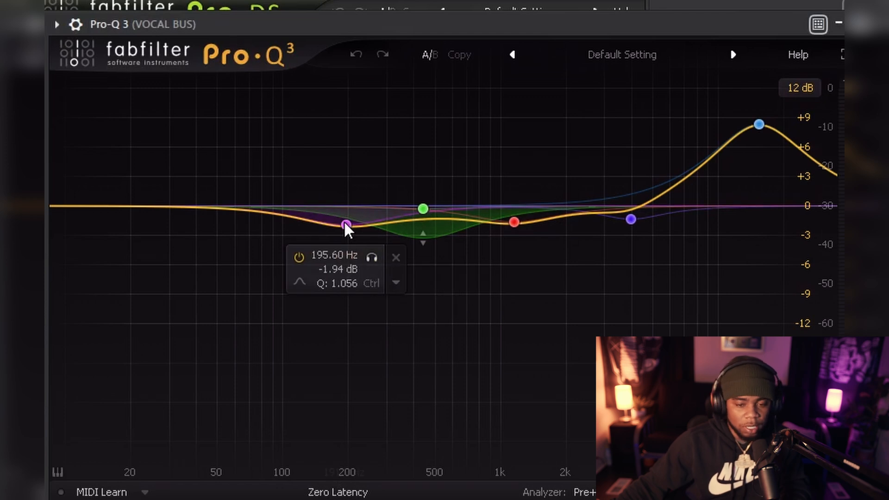
pyautogui.moveTo(430, 229)
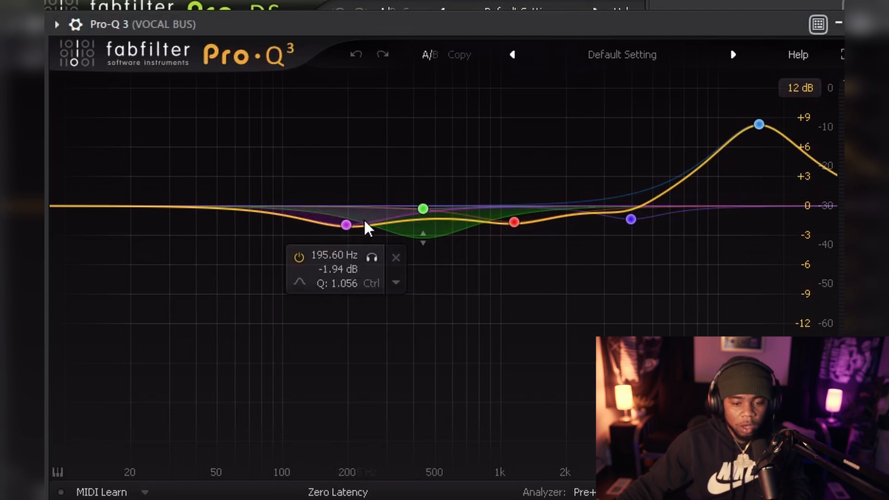
pyautogui.moveTo(514, 219)
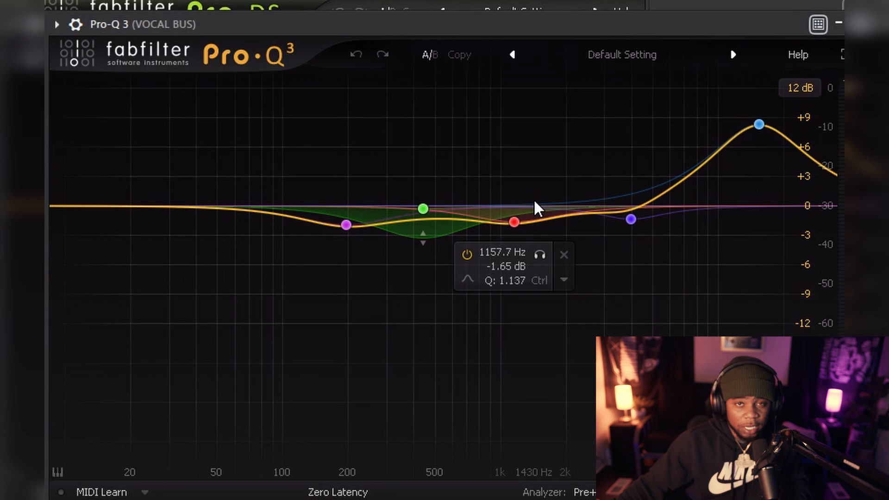
pyautogui.moveTo(655, 285)
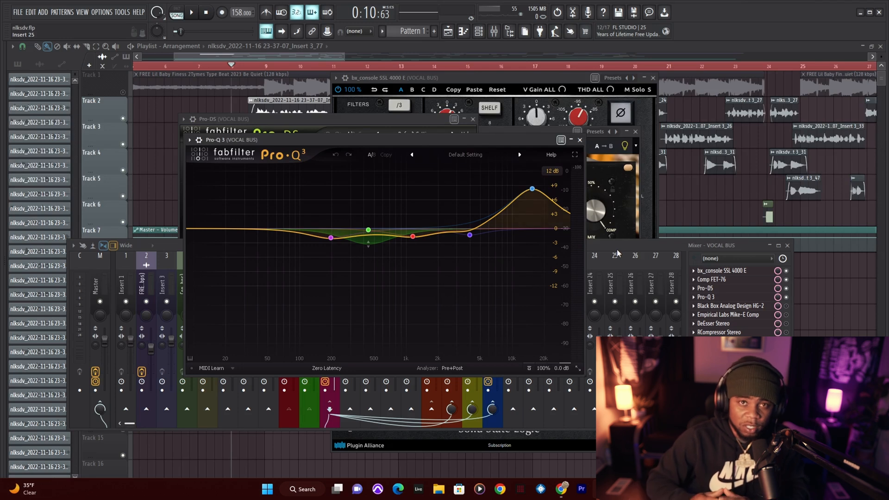
pyautogui.press('space')
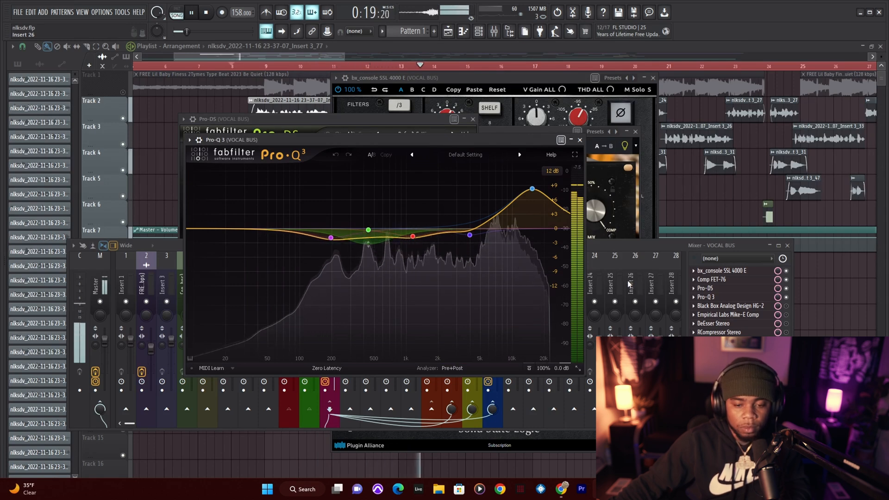
pyautogui.press('space')
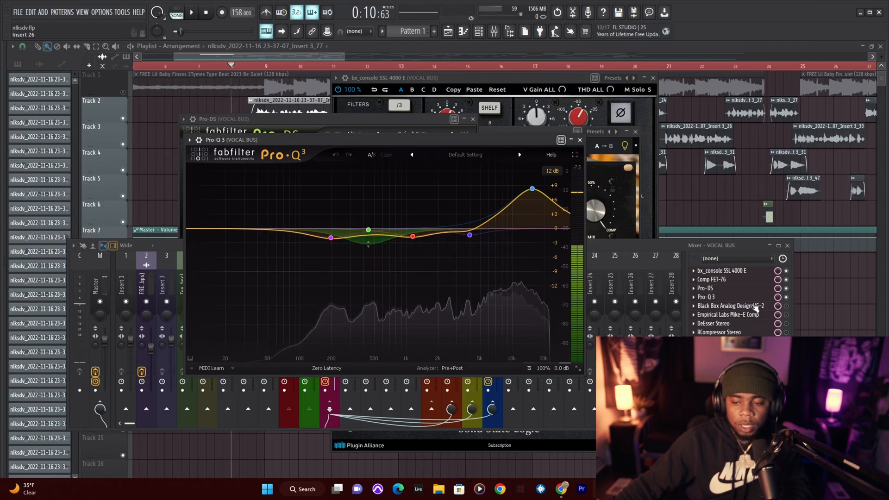
# Enable Black Box Analog Design HG-2 on the vocal bus and play the song with it
pyautogui.click(698, 311)
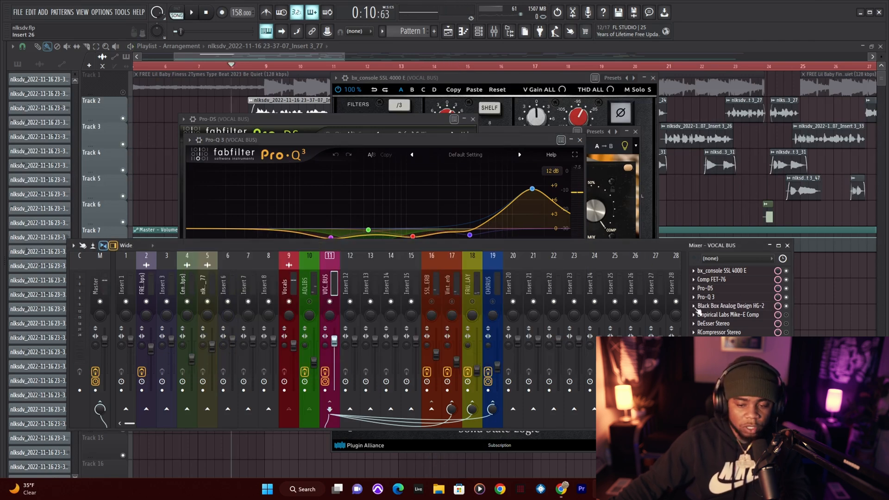
pyautogui.click(723, 308)
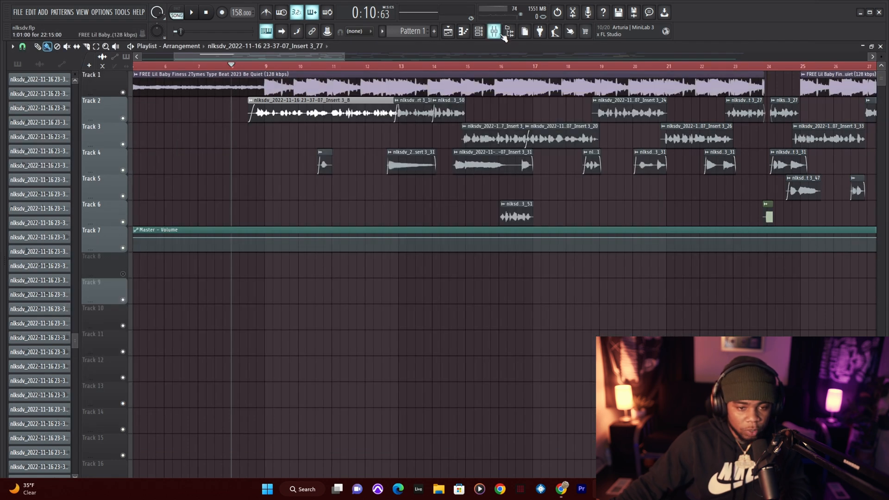
pyautogui.press('space')
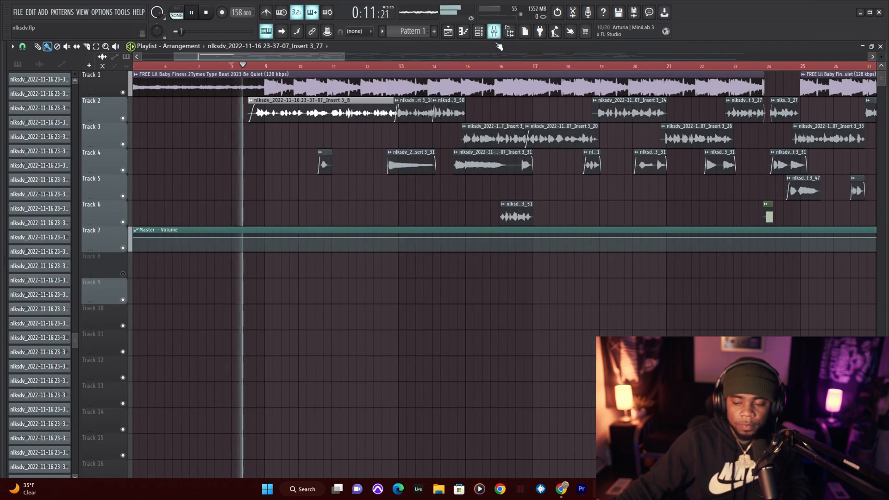
# Enable and open the Empirical Labs Mike-E Comp and DeEsser Stereo effects on the vocal bus
pyautogui.press('F9')
pyautogui.click(750, 308)
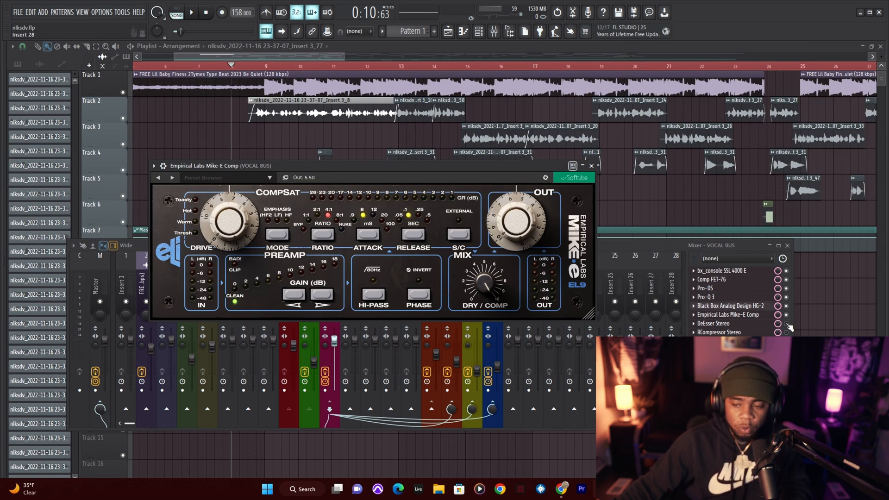
pyautogui.click(723, 323)
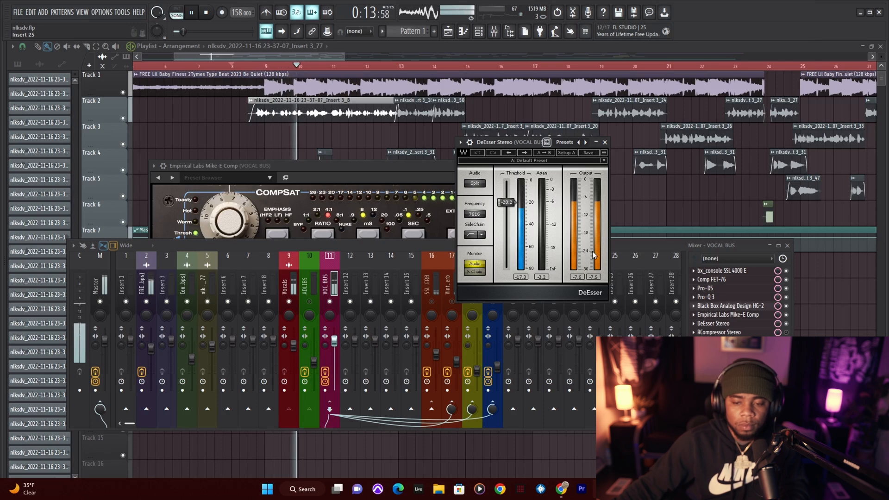
pyautogui.moveTo(496, 148); pyautogui.dragTo(464, 140)
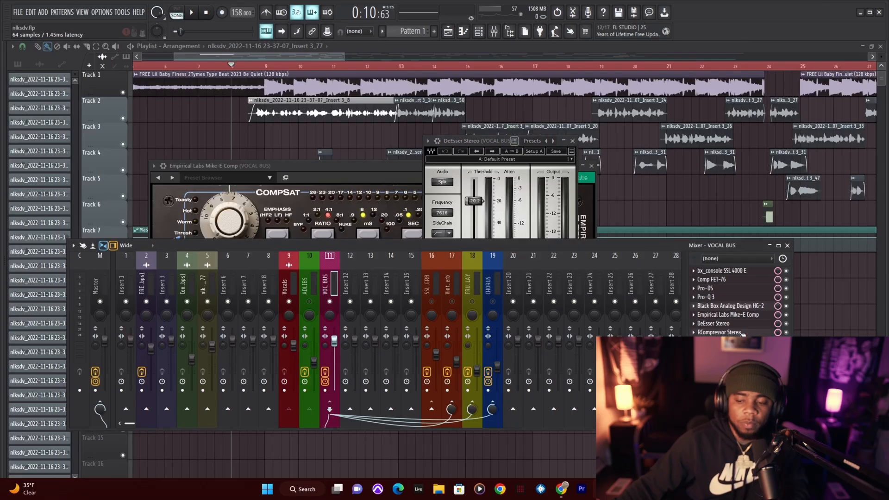
# Open RCompressor Stereo on the vocal bus and audition its compression during playback
pyautogui.click(741, 333)
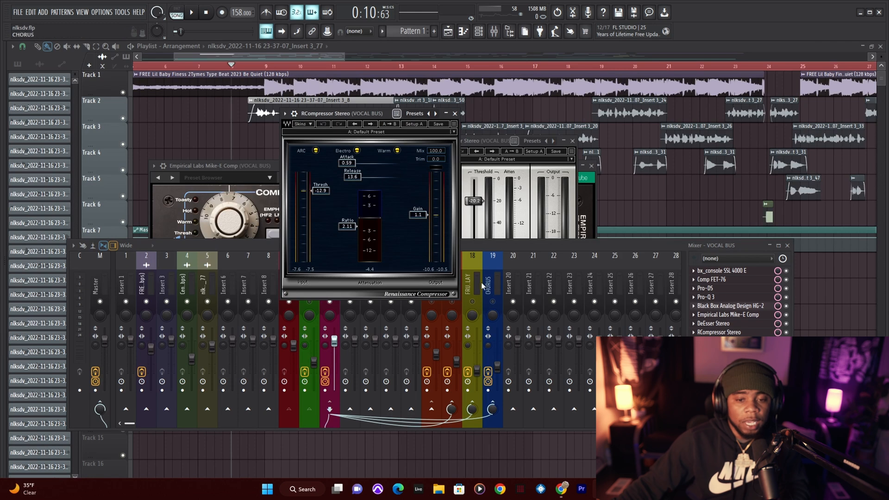
pyautogui.moveTo(315, 115); pyautogui.dragTo(344, 111)
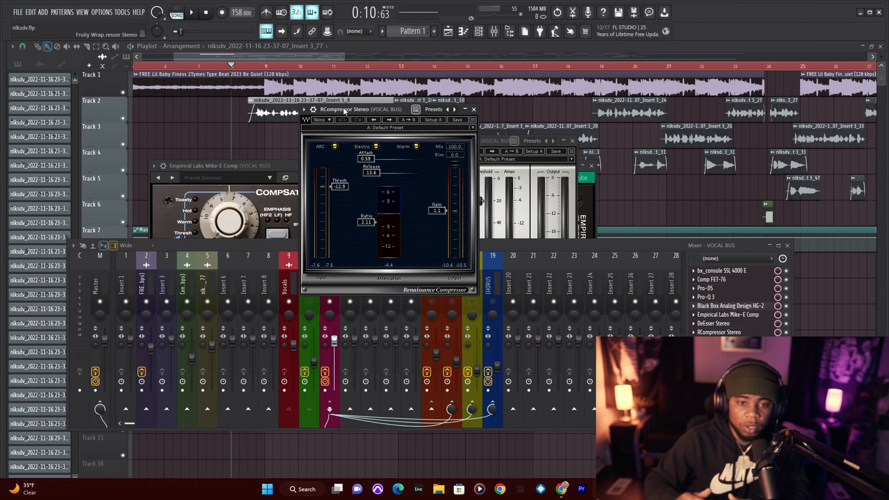
pyautogui.press('space')
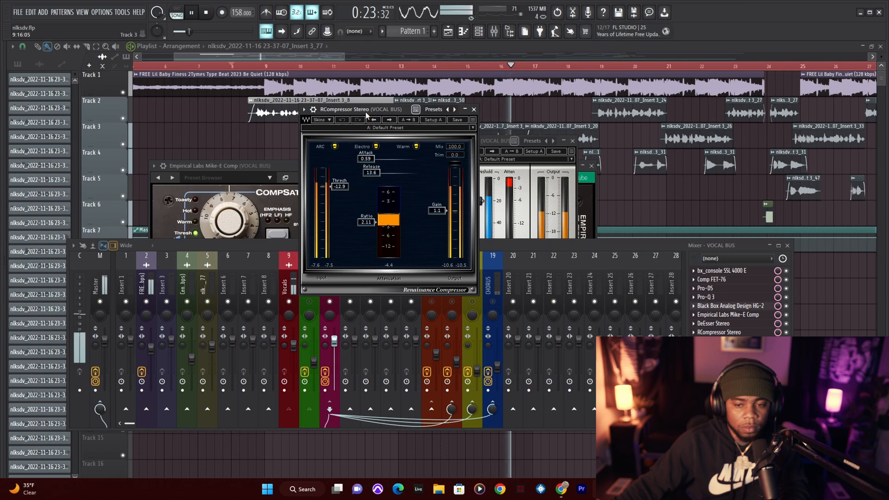
pyautogui.press('space')
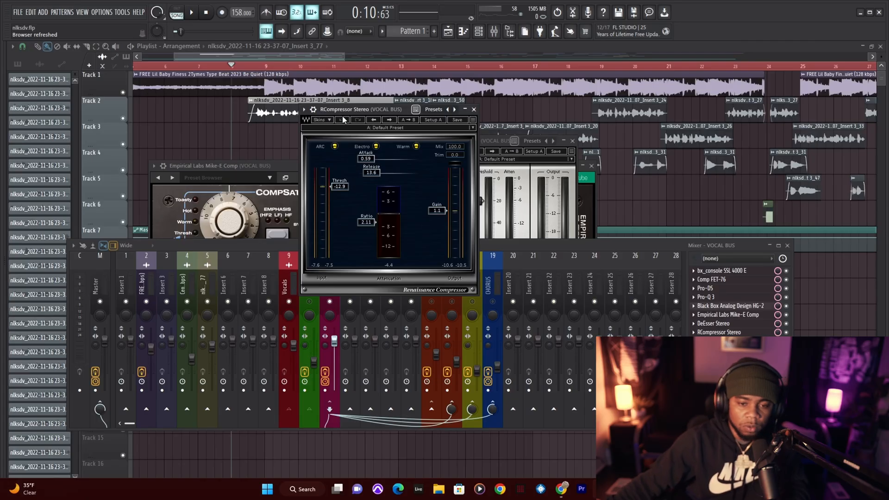
pyautogui.moveTo(343, 111); pyautogui.dragTo(343, 109)
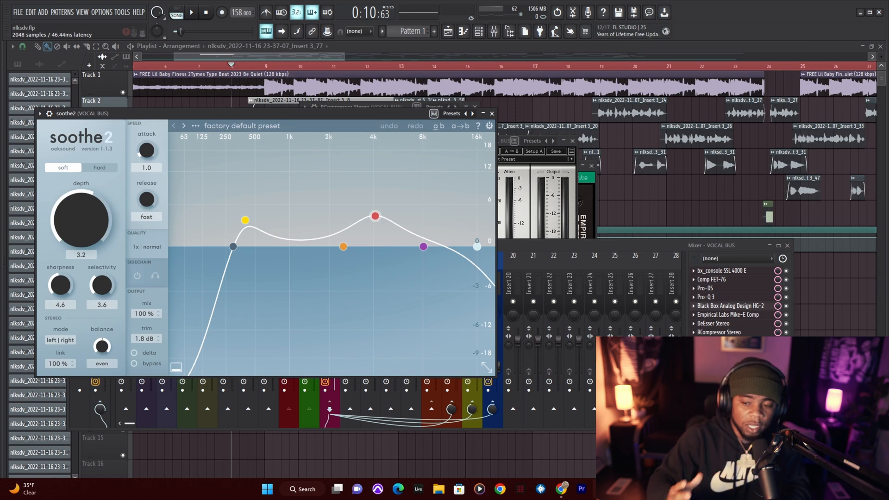
# Play the song through soothe2 on the vocal bus and follow playback across the zoomed-out arrangement
pyautogui.press('space')
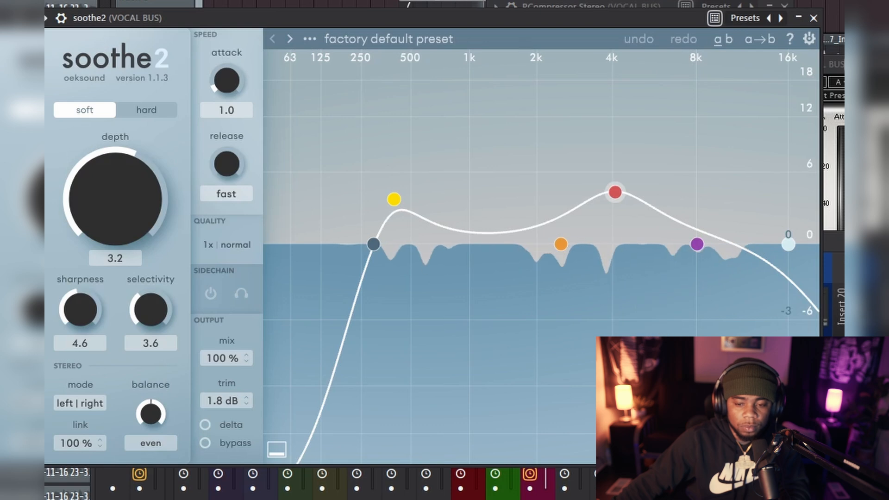
pyautogui.click(508, 244)
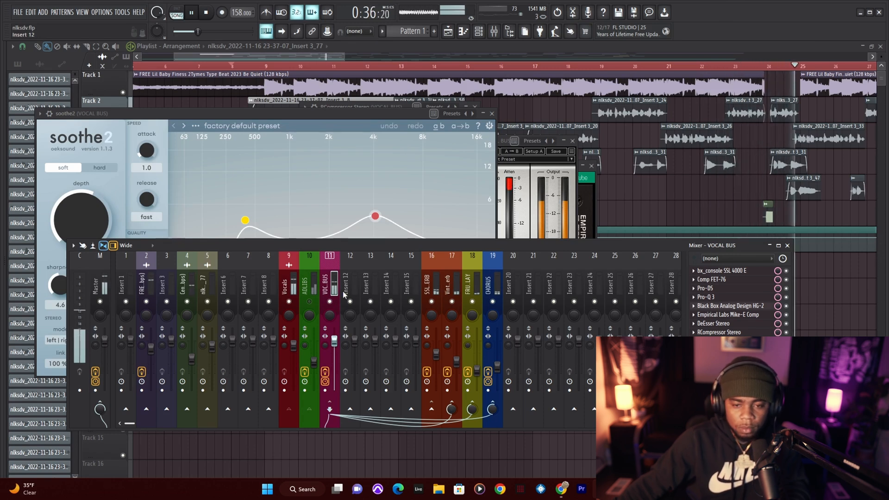
pyautogui.scroll(-3, 442, 69)
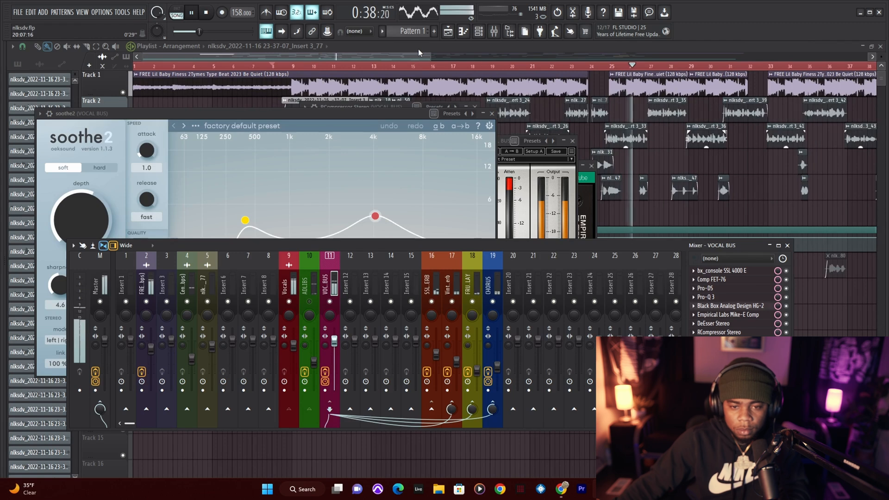
pyautogui.moveTo(423, 56); pyautogui.dragTo(442, 55)
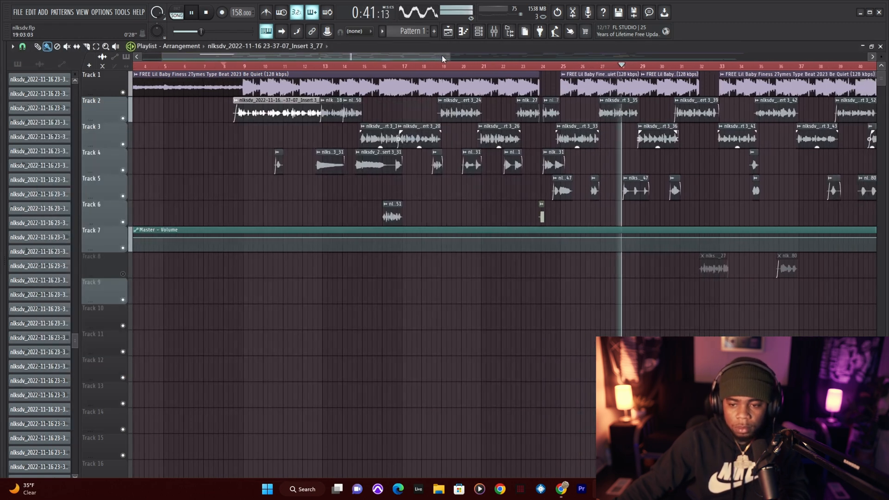
# Bring the mixer back, stop playback and select the ADLIBS track to display its effect chain
pyautogui.click(509, 33)
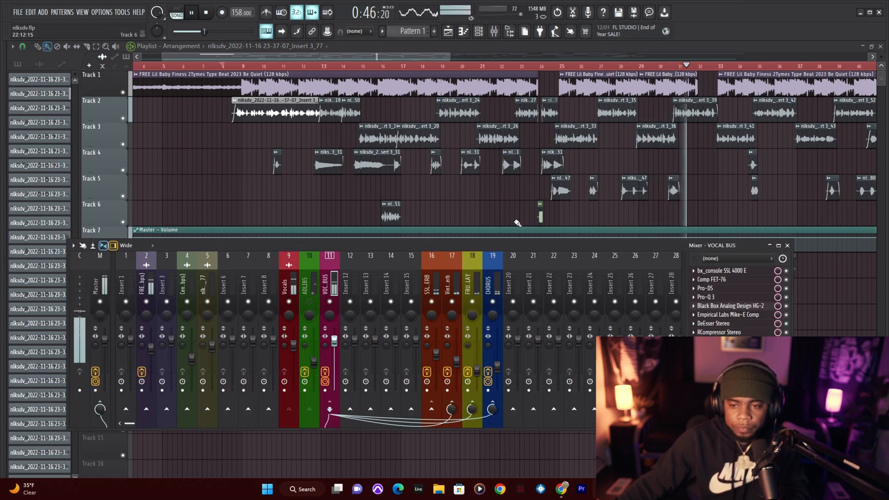
pyautogui.press('space')
pyautogui.click(314, 278)
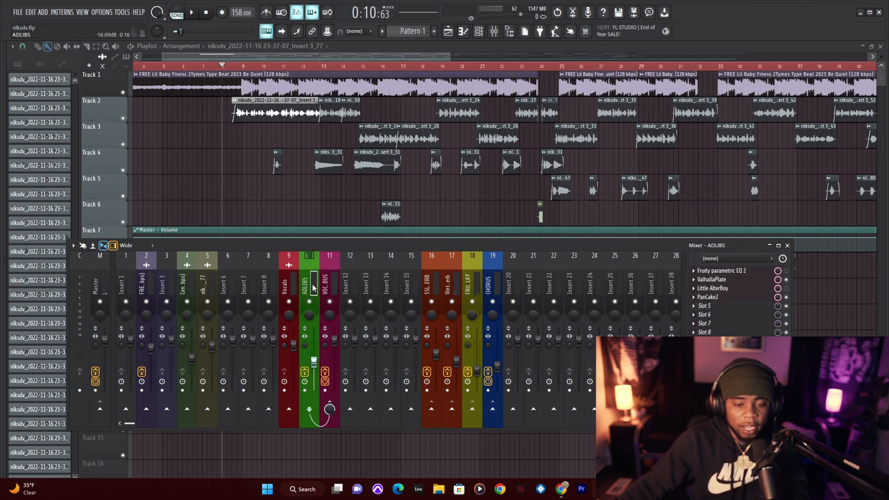
# Open ValhallaPlate and PanCake2 on the ADLIBS track to review their settings, and stop the song playback
pyautogui.click(720, 281)
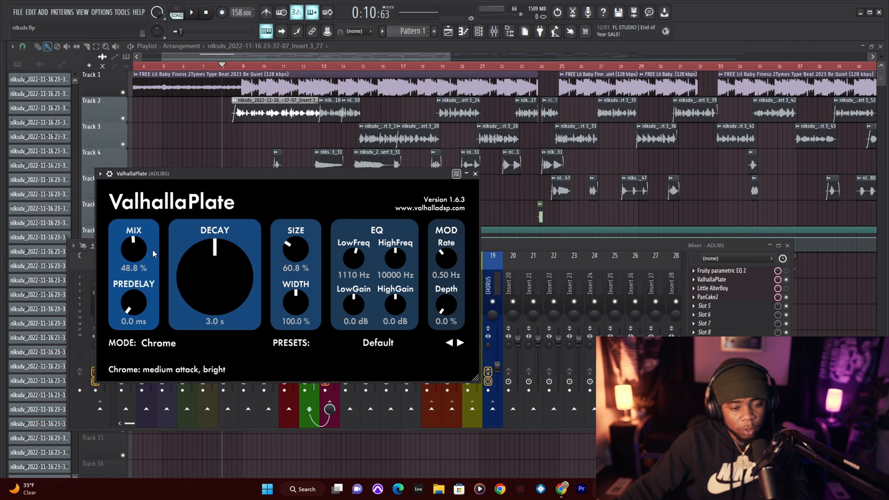
pyautogui.click(739, 301)
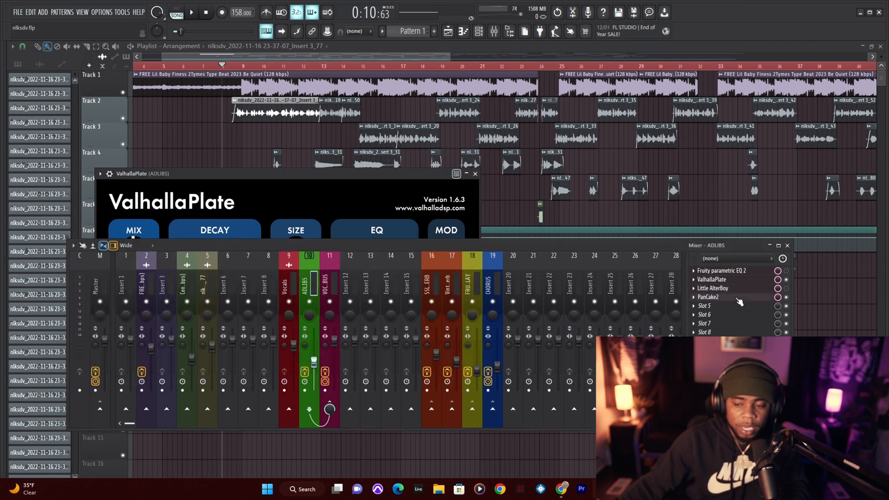
pyautogui.click(738, 299)
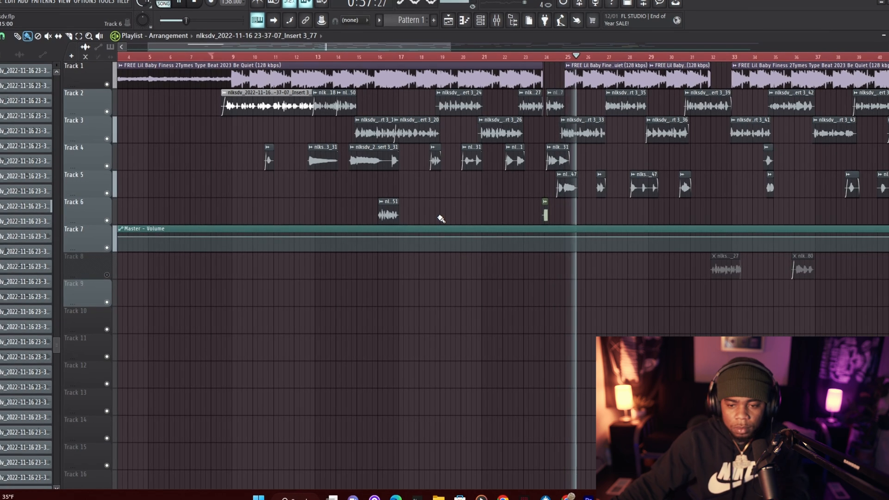
pyautogui.press('space')
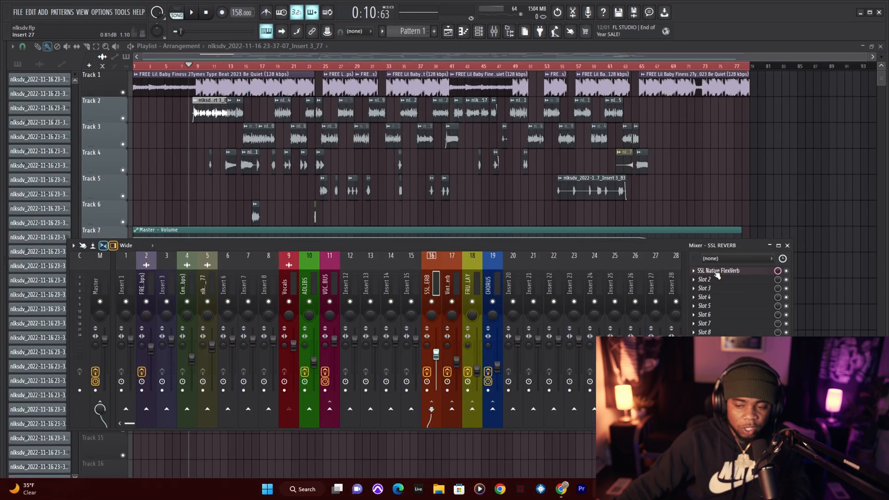
# Open SSL Native FlexVerb on the SSL REVERB track and ValhallaVintageVerb on the Vintage Verb track
pyautogui.click(716, 271)
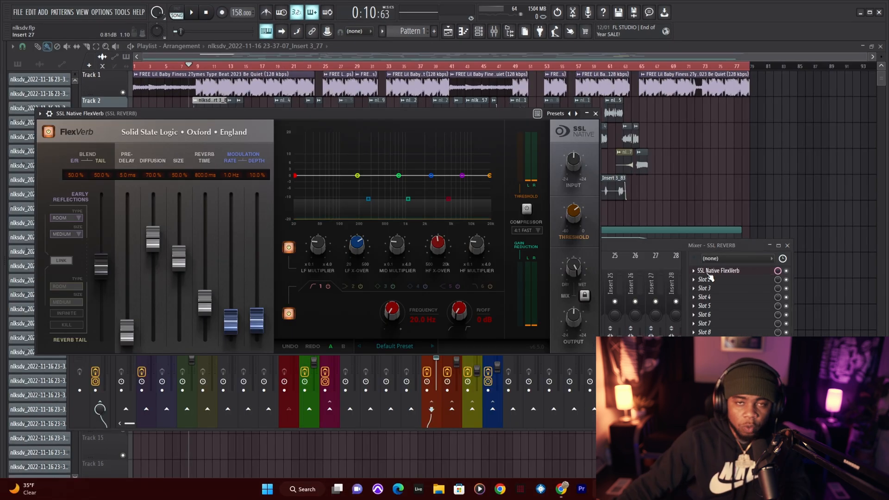
pyautogui.click(623, 244)
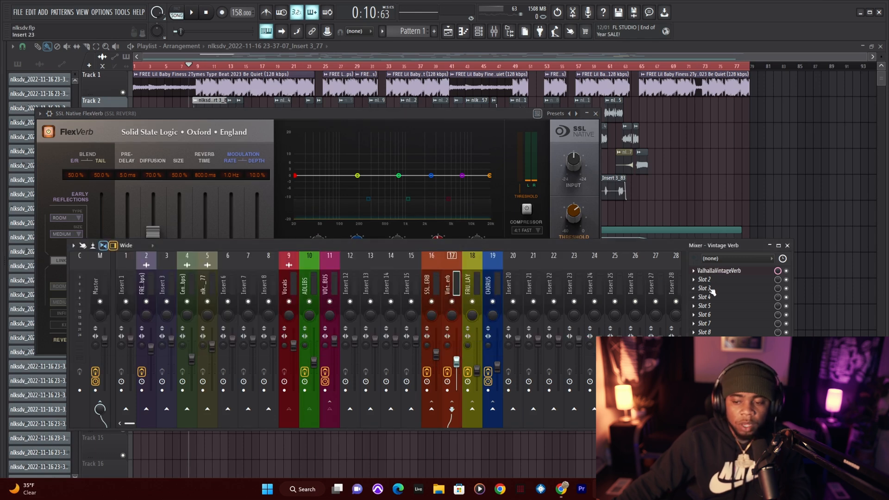
pyautogui.click(709, 273)
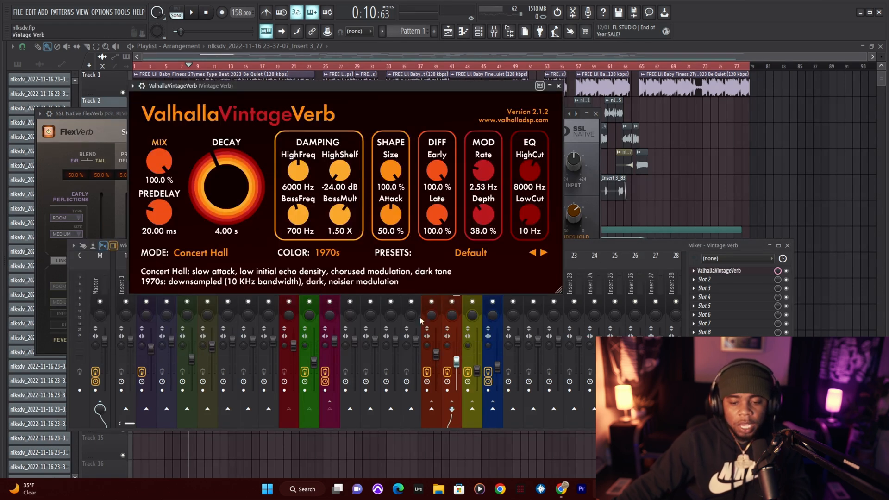
# Display the effect chains of the FRUITY DELAY and CHORUS tracks, and clear the open plugin windows from around the mixer
pyautogui.click(585, 268)
pyautogui.click(478, 277)
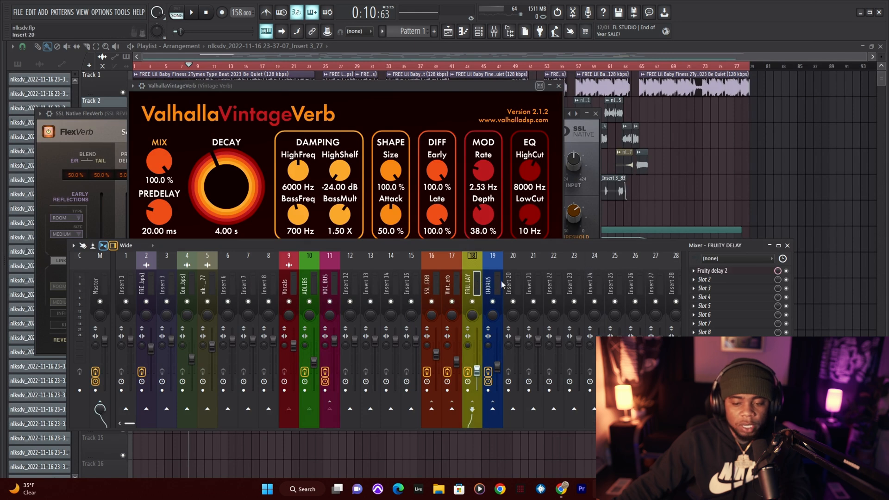
pyautogui.click(500, 285)
pyautogui.click(725, 202)
pyautogui.press('F9')
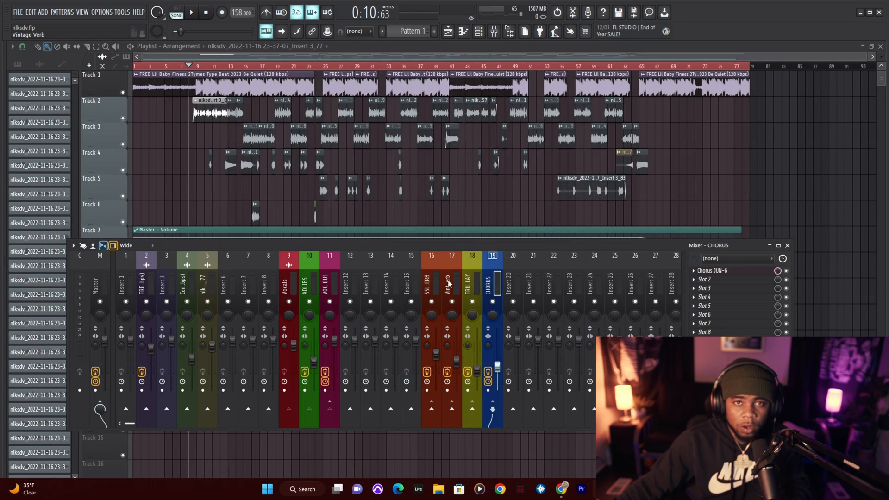